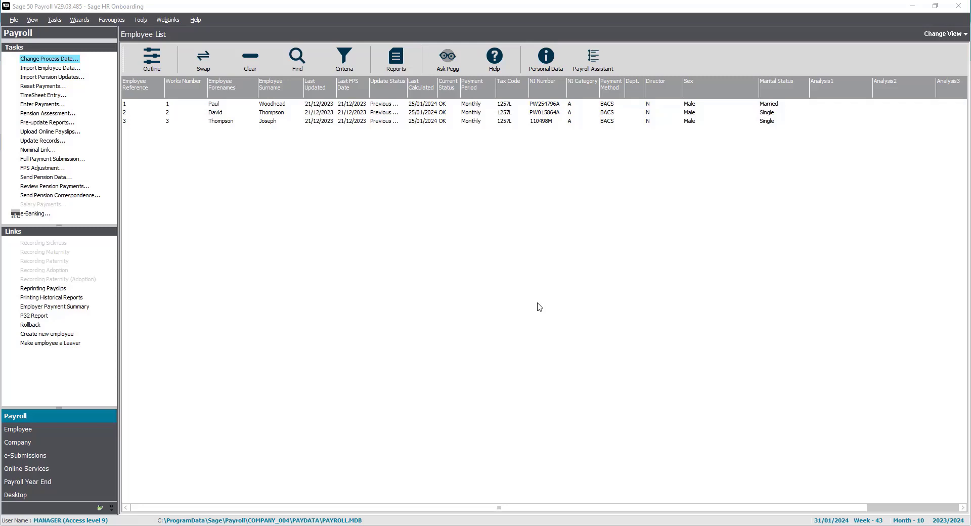
Open Online Services Settings from the Online Services task area to see the seven setup steps.
{"action": "left_click", "coordinate": [90, 468]}
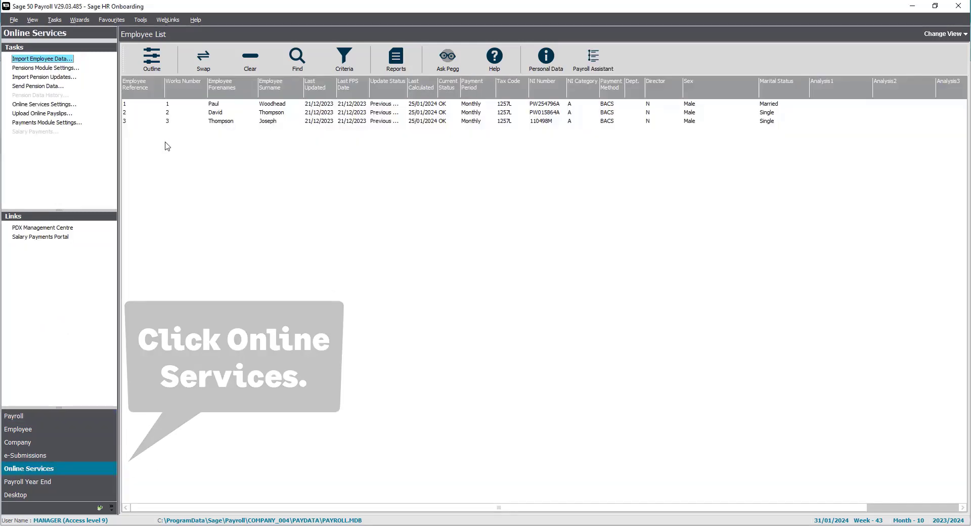
{"action": "left_click", "coordinate": [68, 105]}
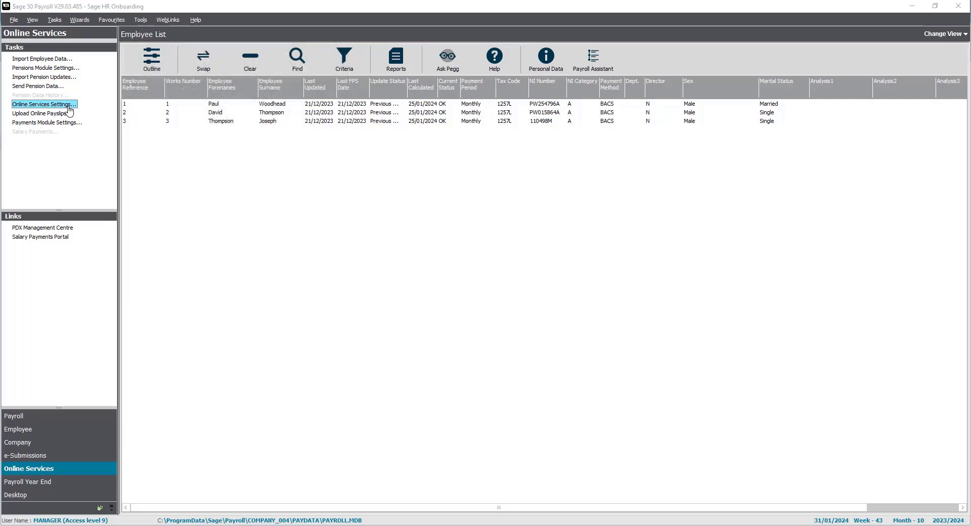
{"action": "left_click", "coordinate": [70, 110]}
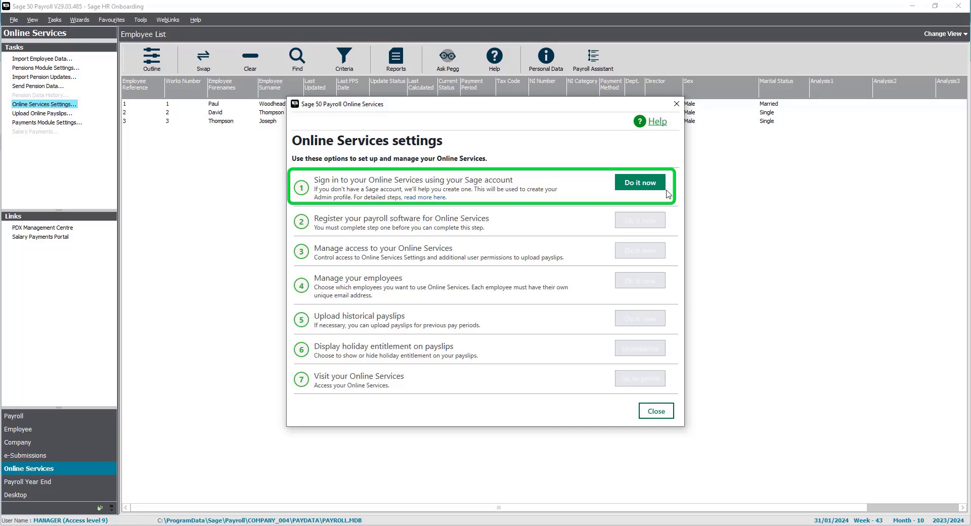
Start setup step 1 and sign up for a new Sage account with an e-mail, first and last name, and password.
{"action": "left_click", "coordinate": [639, 183]}
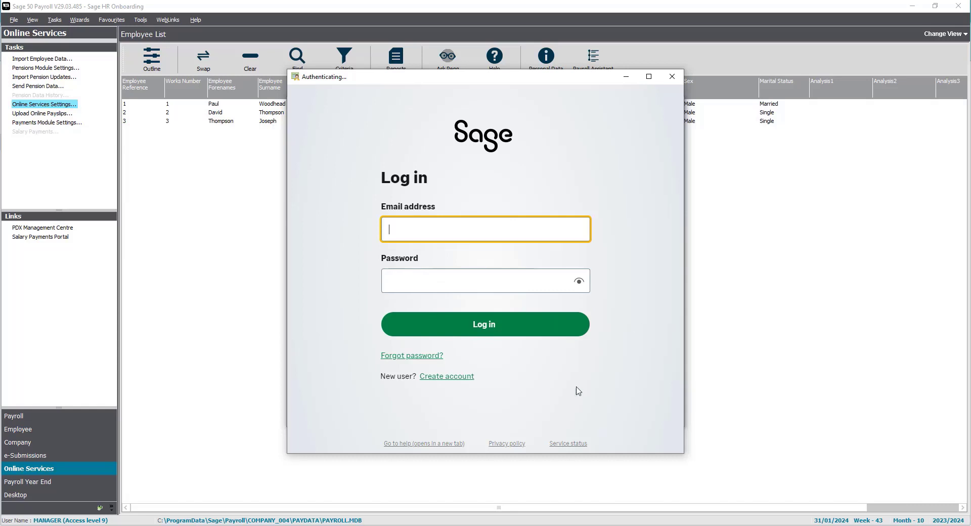
{"action": "left_click", "coordinate": [447, 376]}
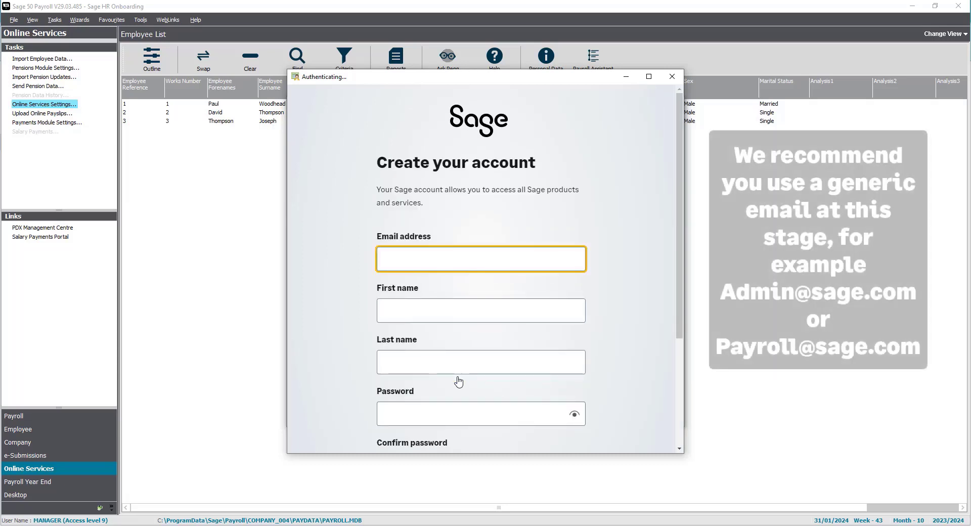
{"action": "left_click_drag", "start_coordinate": [679, 290], "coordinate": [679, 357]}
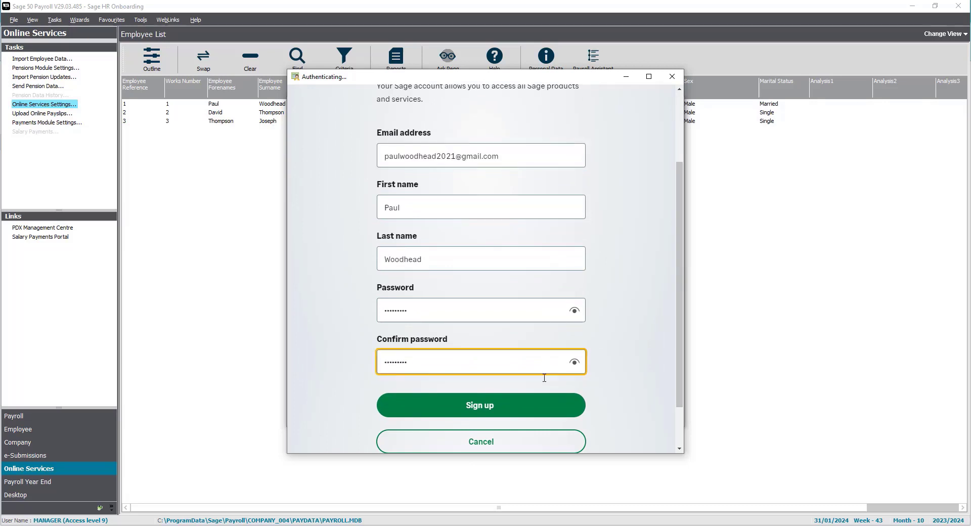
{"action": "left_click", "coordinate": [530, 406]}
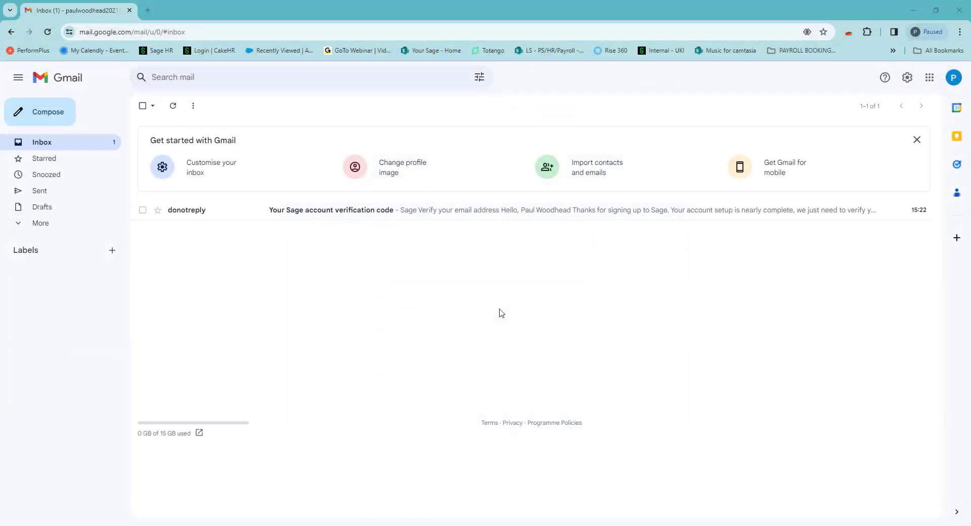
In Gmail, open the 'Your Sage account verification code' email and copy the 6-digit code.
{"action": "left_click", "coordinate": [466, 221]}
{"action": "scroll", "coordinate": [465, 410], "scroll_direction": "down", "scroll_amount": 1}
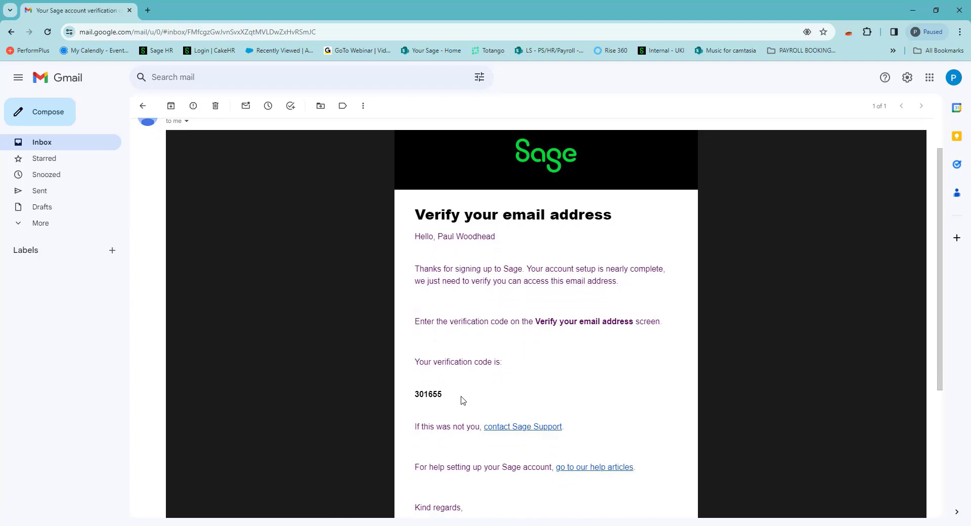
{"action": "left_click_drag", "start_coordinate": [460, 399], "coordinate": [418, 394]}
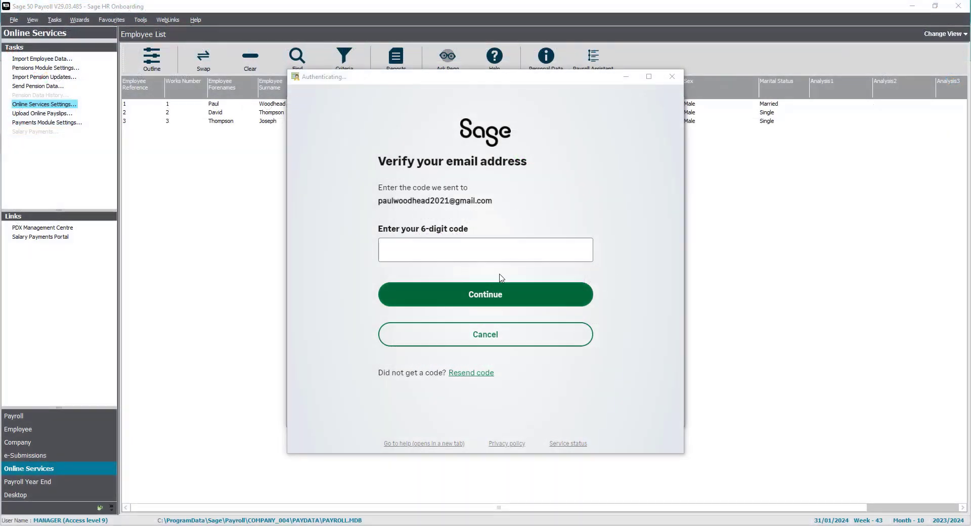
Paste the copied code into the 6-digit code field and continue.
{"action": "left_click", "coordinate": [466, 245]}
{"action": "left_click", "coordinate": [465, 246]}
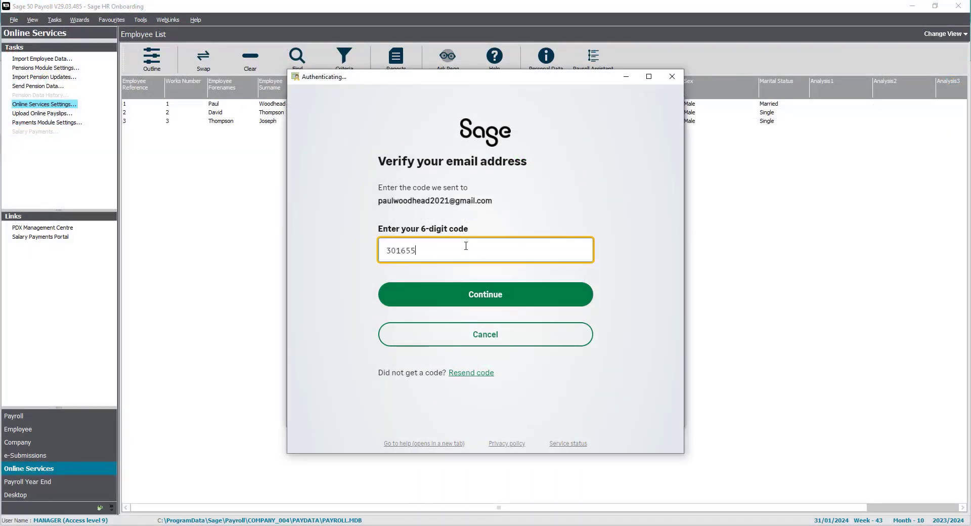
{"action": "left_click", "coordinate": [512, 303]}
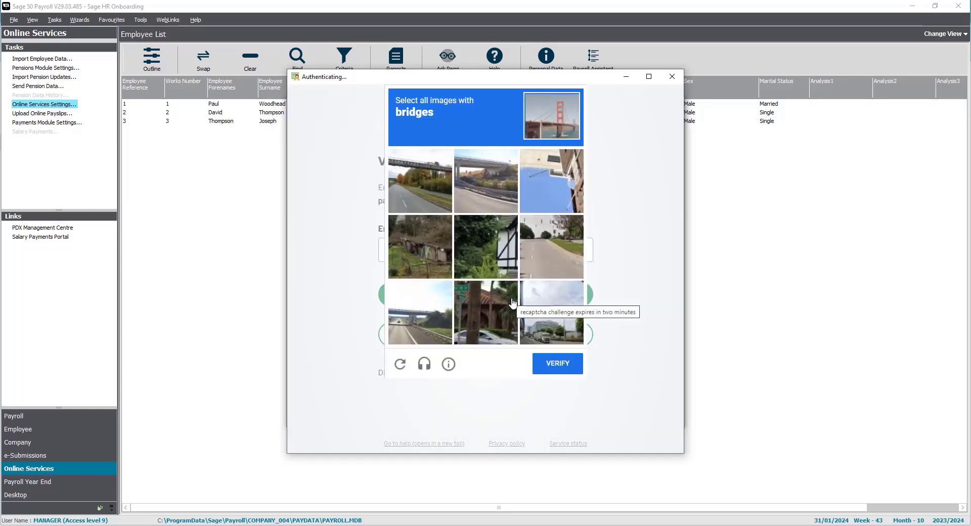
Pass the reCAPTCHA by selecting the three bridge images and verifying.
{"action": "left_click", "coordinate": [483, 202]}
{"action": "left_click", "coordinate": [419, 189]}
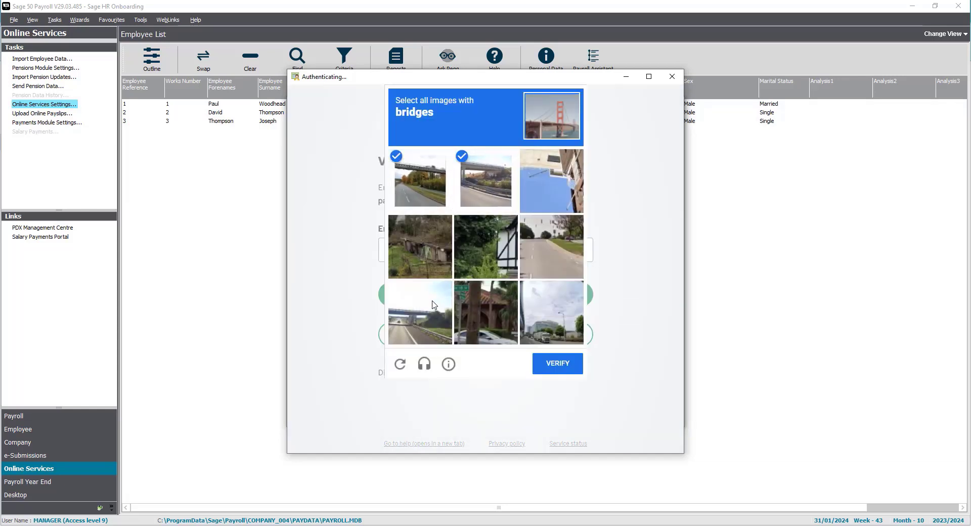
{"action": "left_click", "coordinate": [432, 305]}
{"action": "left_click", "coordinate": [558, 370]}
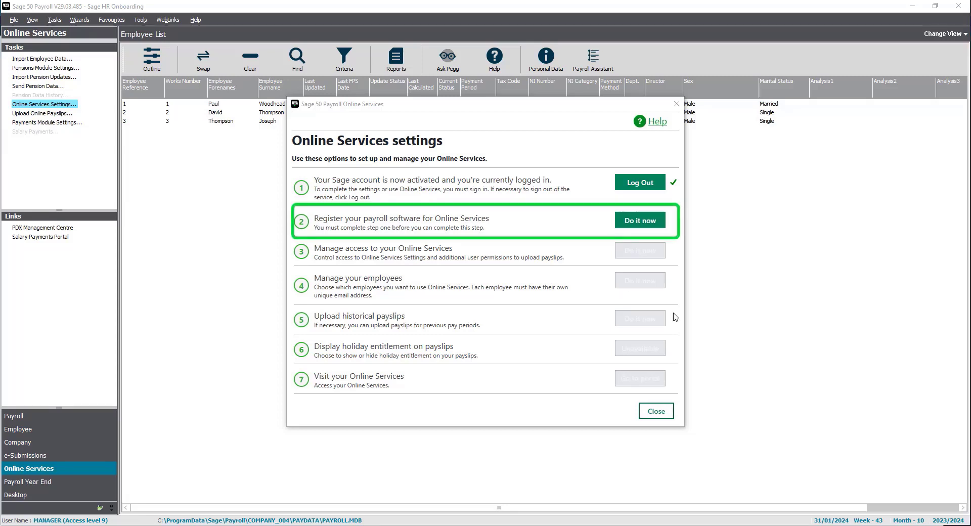
Register the payroll software in step 2 and recheck until the company shows as registered.
{"action": "left_click", "coordinate": [652, 230]}
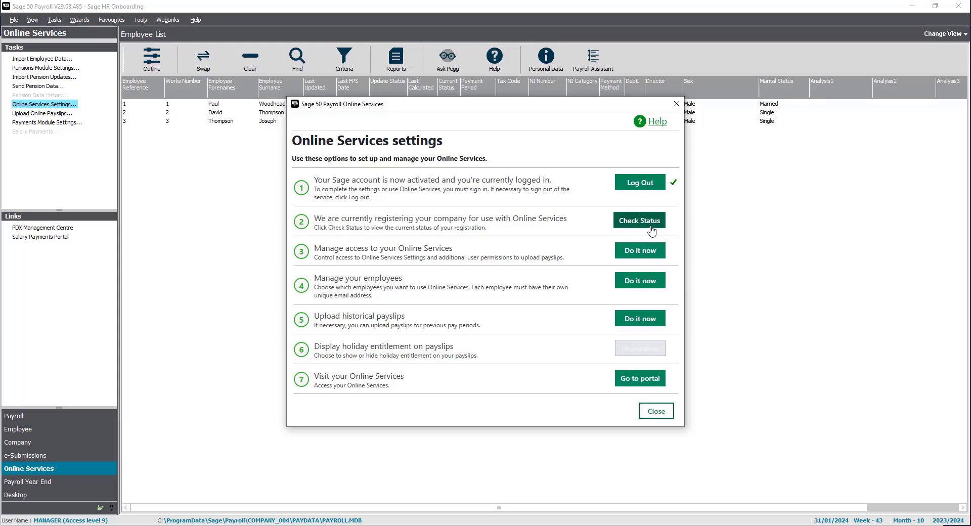
{"action": "left_click", "coordinate": [651, 231]}
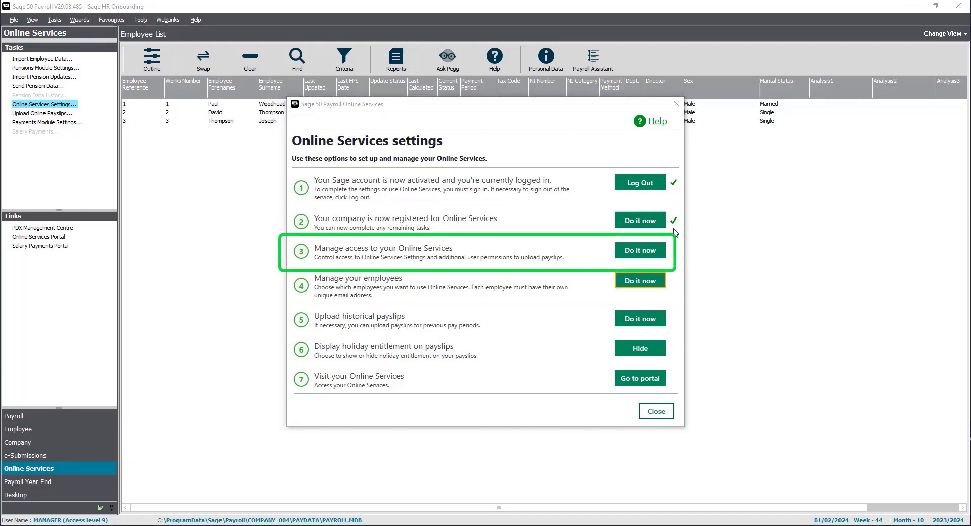
Save the payroll users' access rights with HR Admin keeping full access (2 of 2).
{"action": "left_click", "coordinate": [639, 250]}
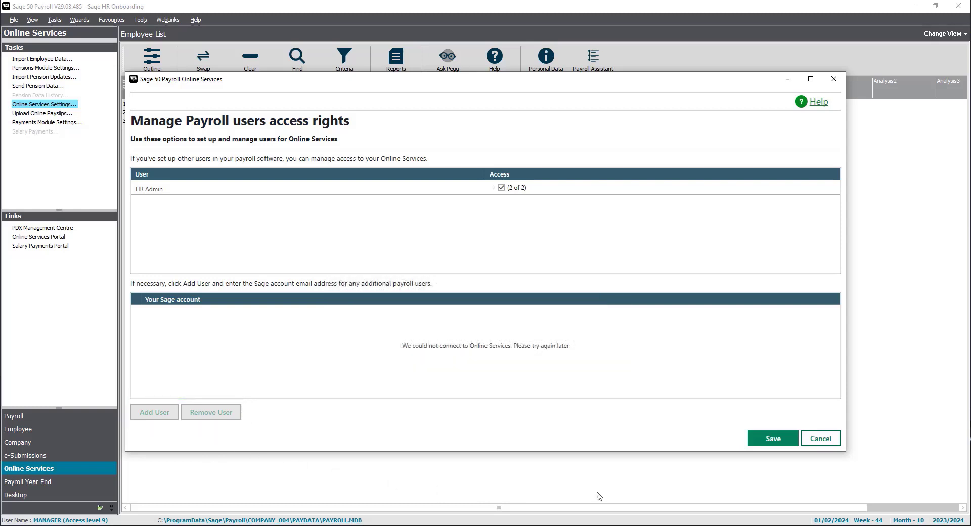
{"action": "left_click", "coordinate": [794, 444]}
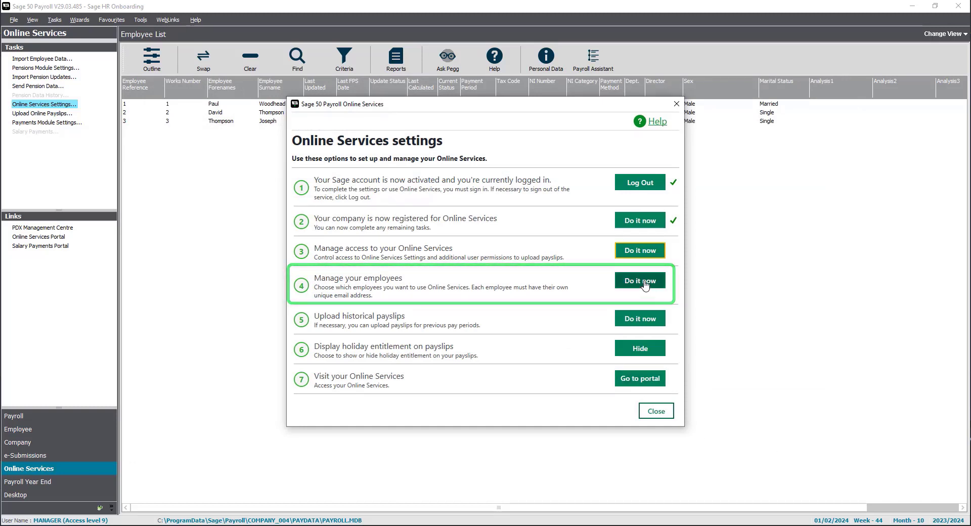
Enter an employee's e-mail address, enable Receive Online Documents for all three employees, and save.
{"action": "left_click", "coordinate": [645, 285]}
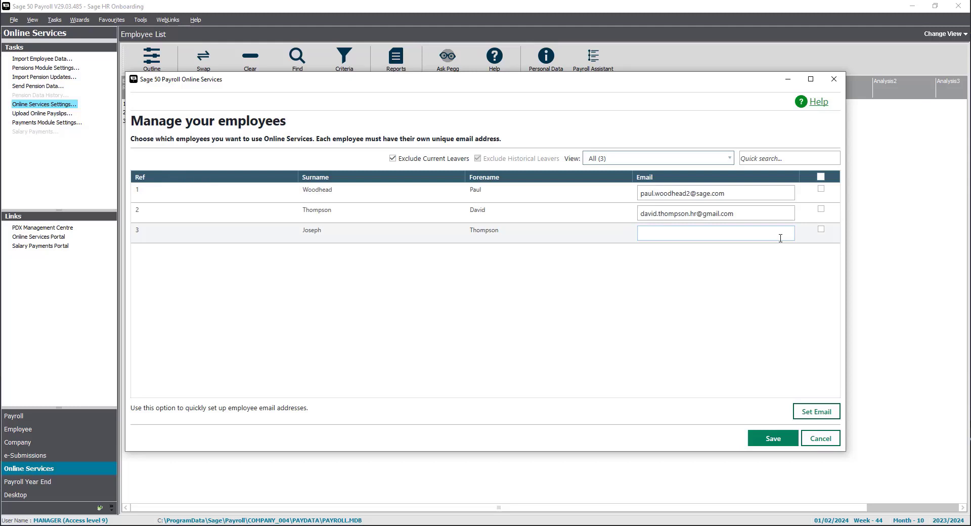
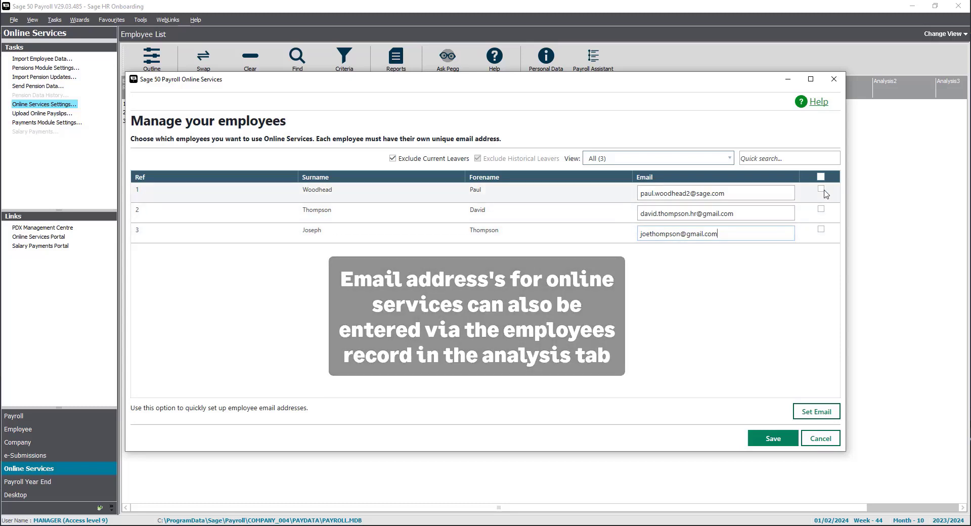
{"action": "left_click", "coordinate": [821, 177]}
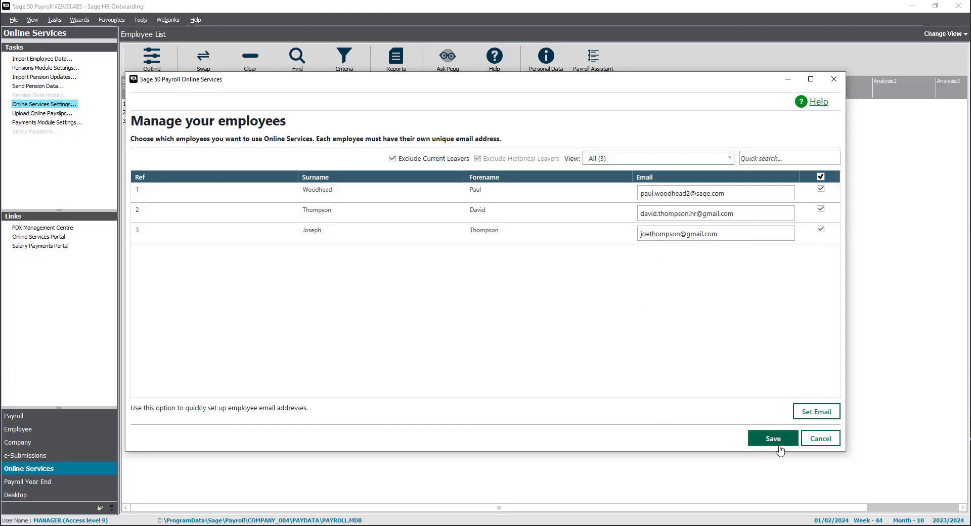
{"action": "left_click", "coordinate": [773, 438]}
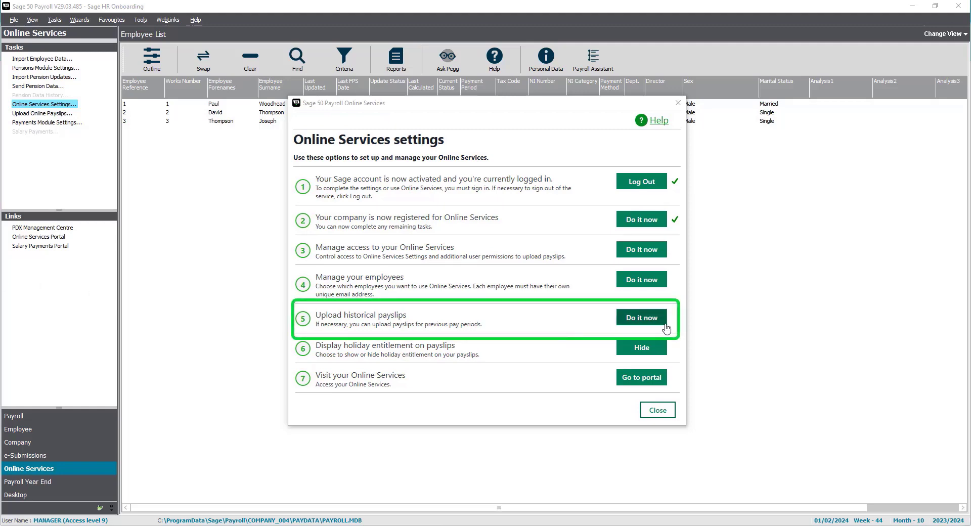
Publish the 9 historical payslips for 01/09/2023–31/12/2023 for all three employees.
{"action": "left_click", "coordinate": [641, 317]}
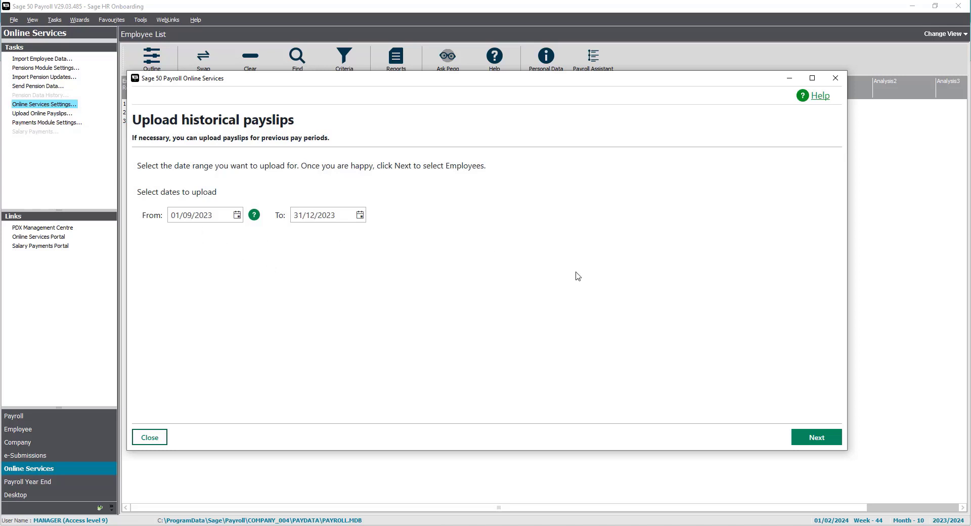
{"action": "left_click", "coordinate": [820, 442]}
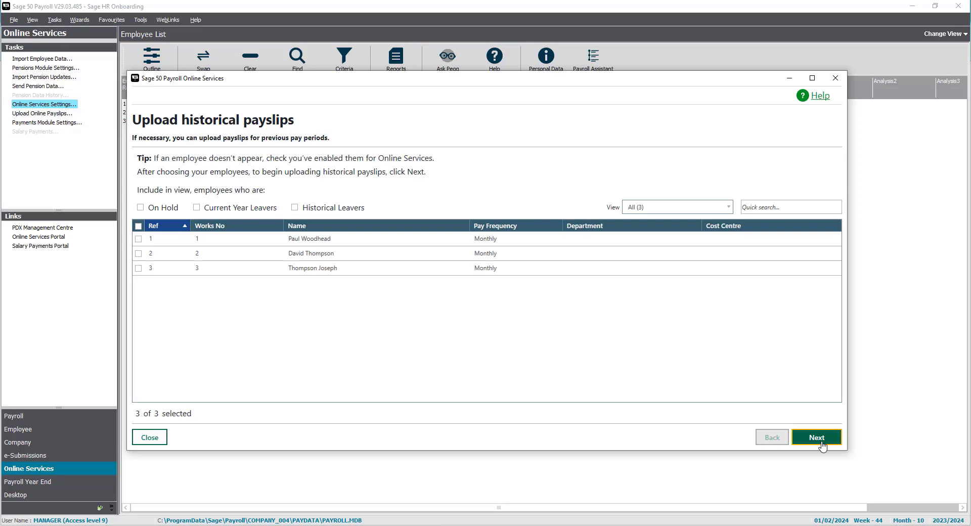
{"action": "left_click", "coordinate": [138, 226]}
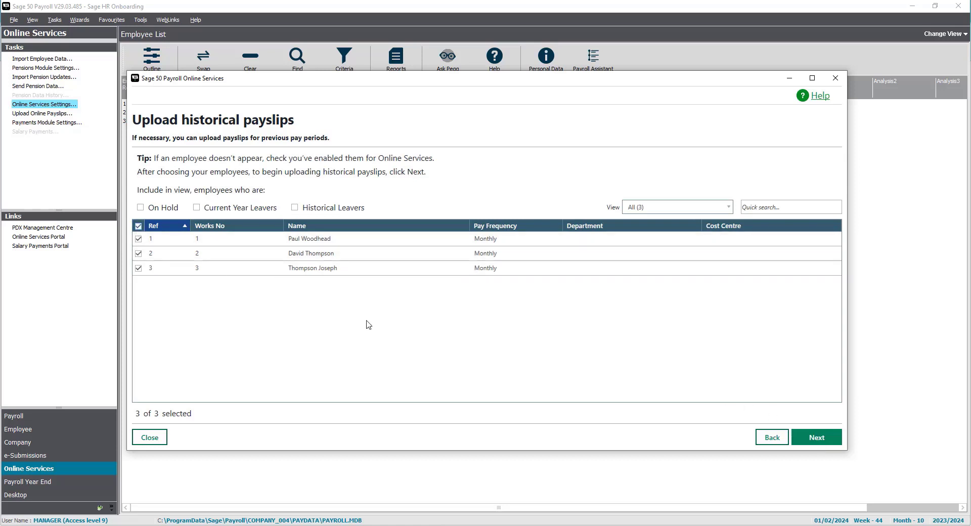
{"action": "left_click", "coordinate": [835, 444]}
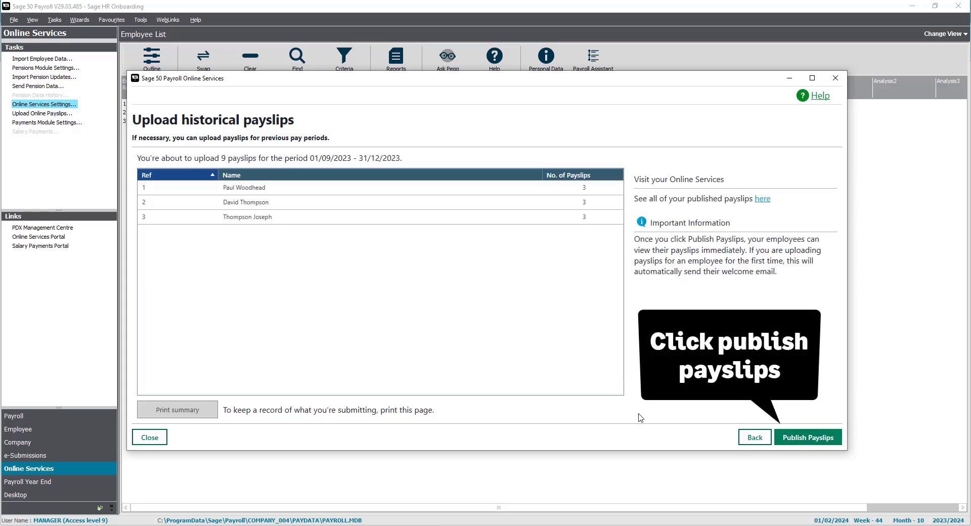
{"action": "left_click", "coordinate": [836, 443]}
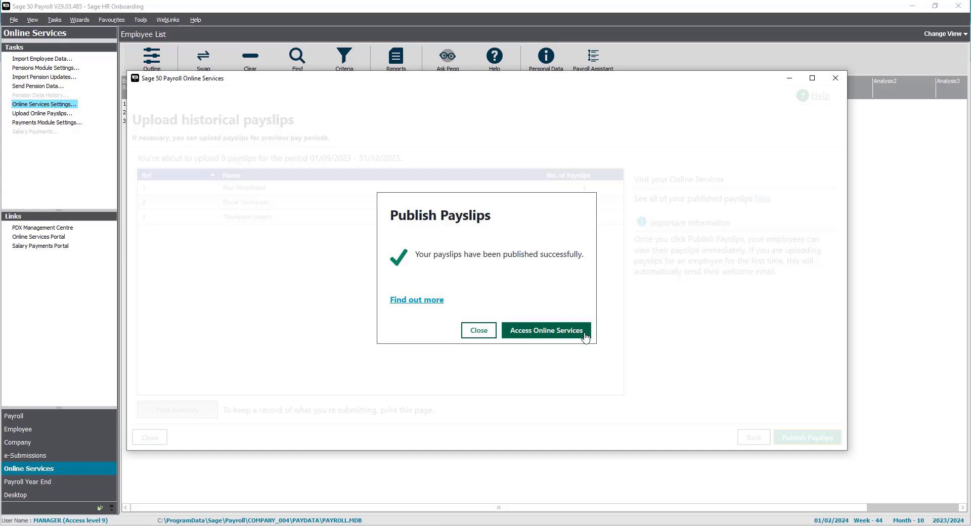
{"action": "left_click", "coordinate": [479, 331]}
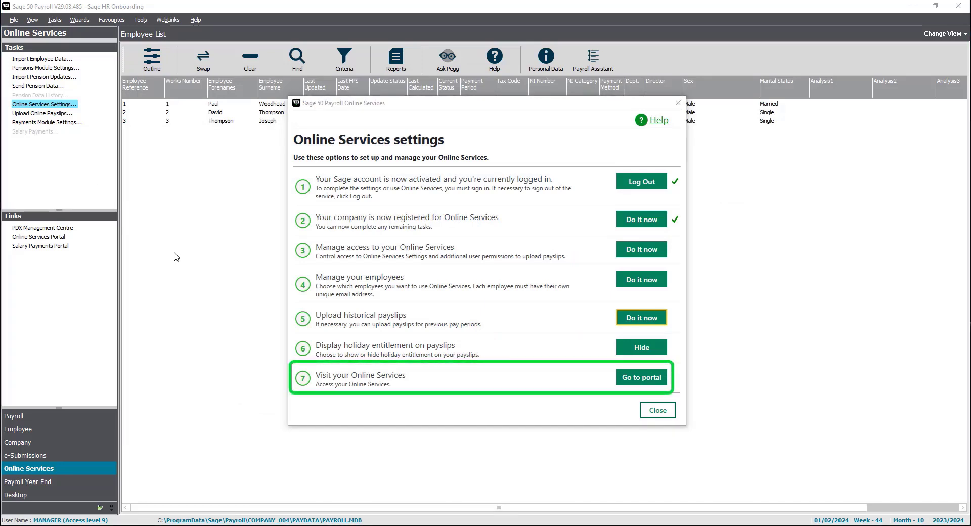
Go to the Sage HR portal and log in with the payroll administrator's e-mail and password.
{"action": "left_click", "coordinate": [665, 385]}
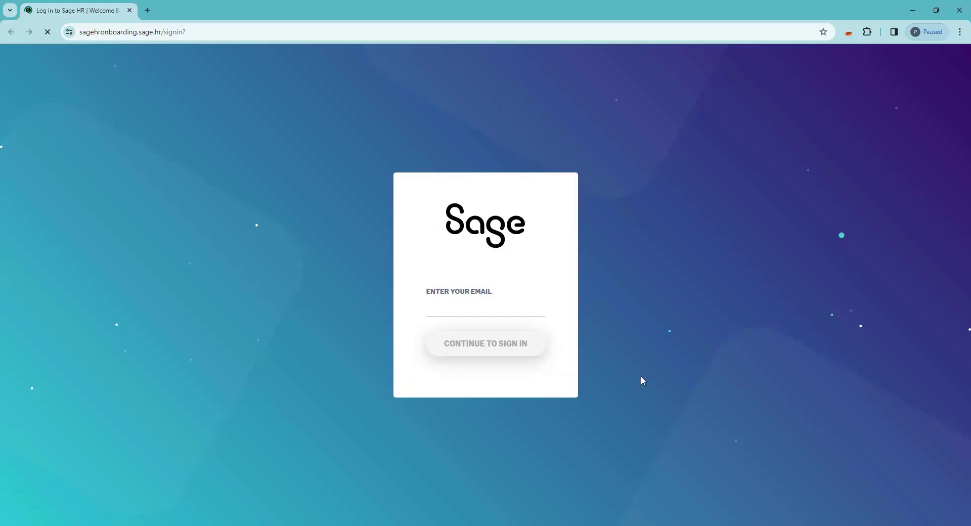
{"action": "left_click", "coordinate": [496, 311]}
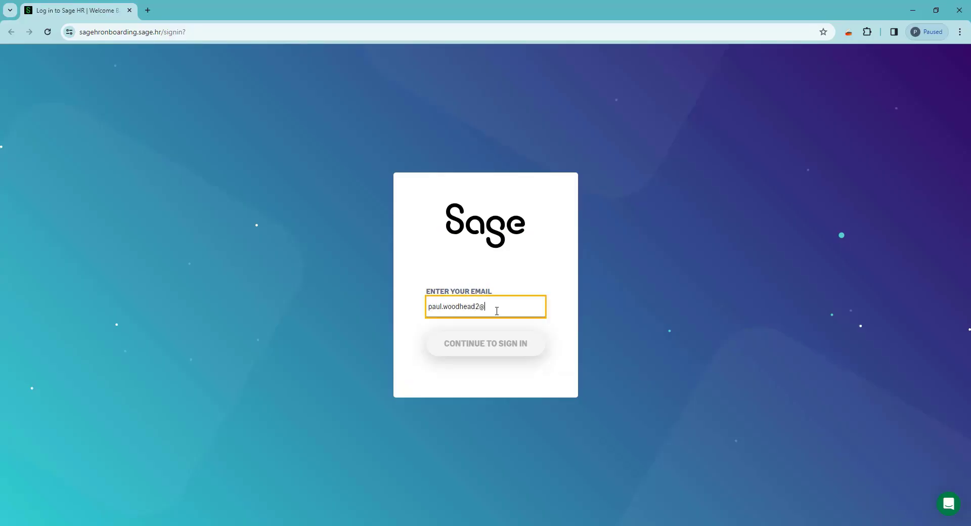
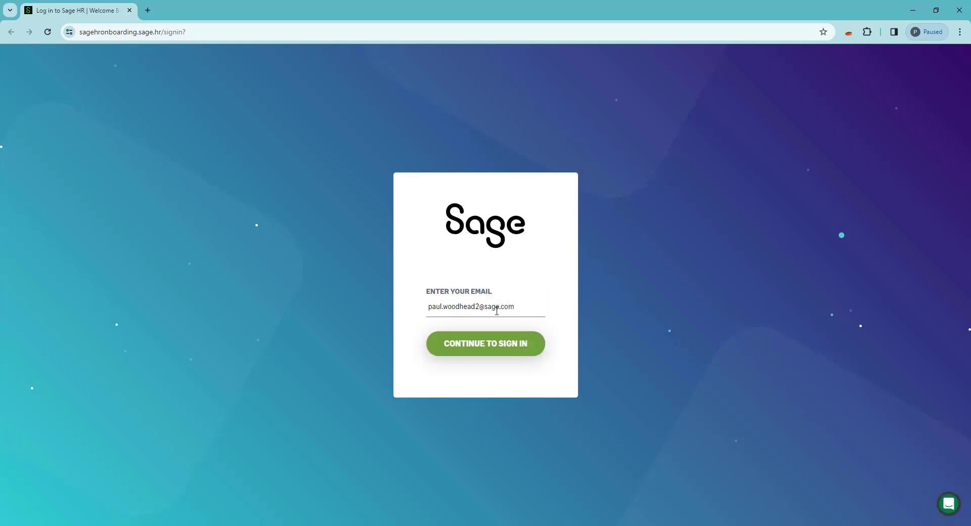
{"action": "left_click", "coordinate": [524, 343]}
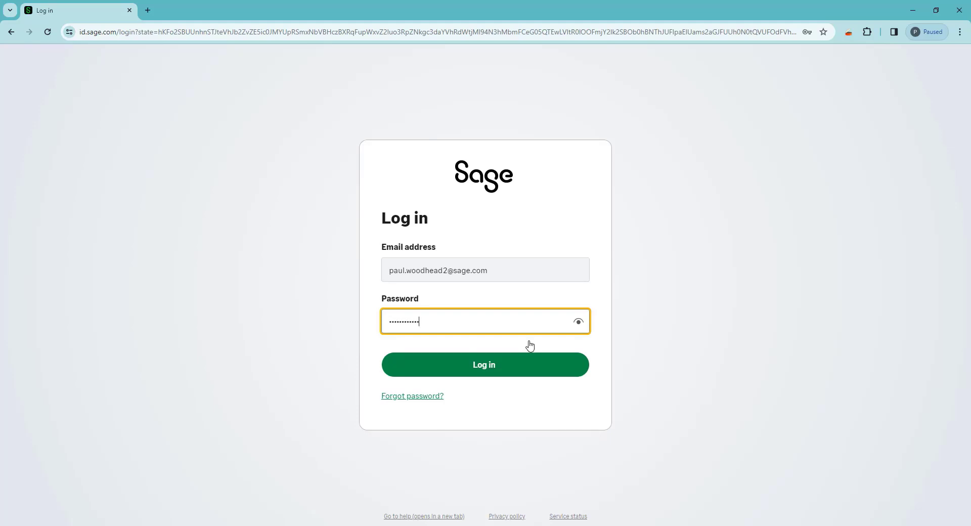
{"action": "left_click", "coordinate": [527, 370]}
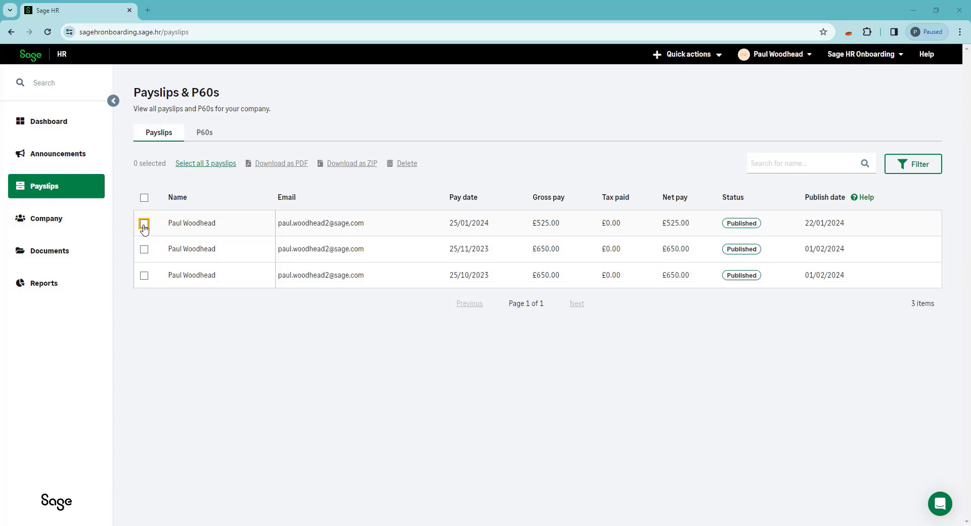
View the 25/01/2024 payslip (net pay £525.00), close it, and download it as PDF.
{"action": "left_click", "coordinate": [144, 225]}
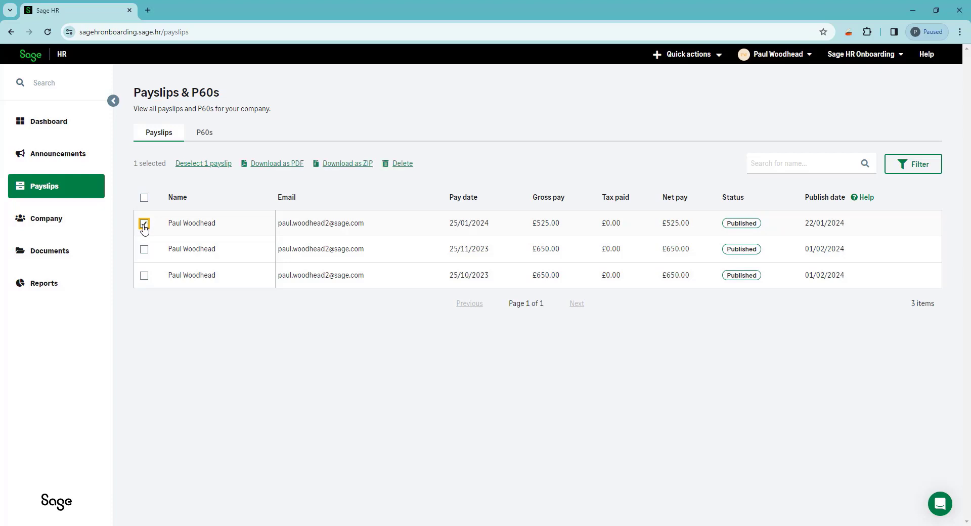
{"action": "left_click", "coordinate": [558, 237]}
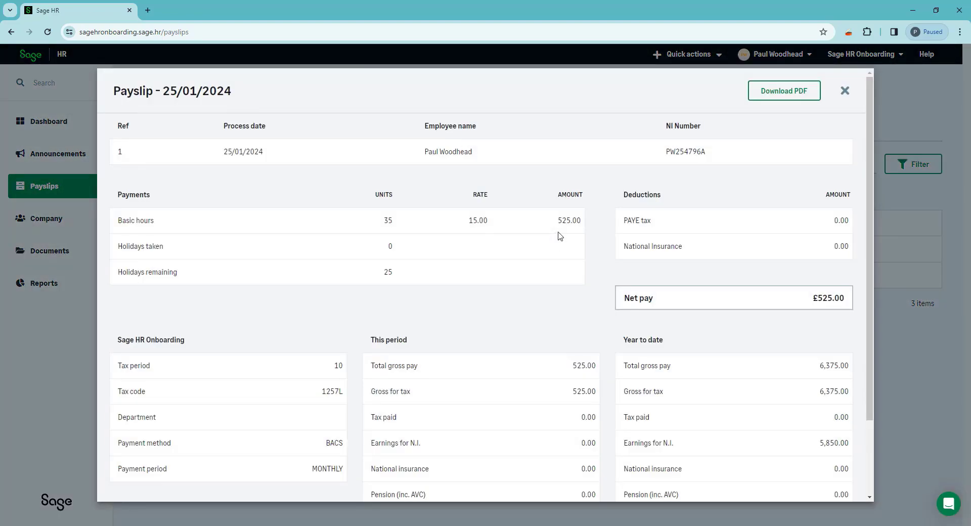
{"action": "left_click_drag", "start_coordinate": [870, 200], "coordinate": [873, 175]}
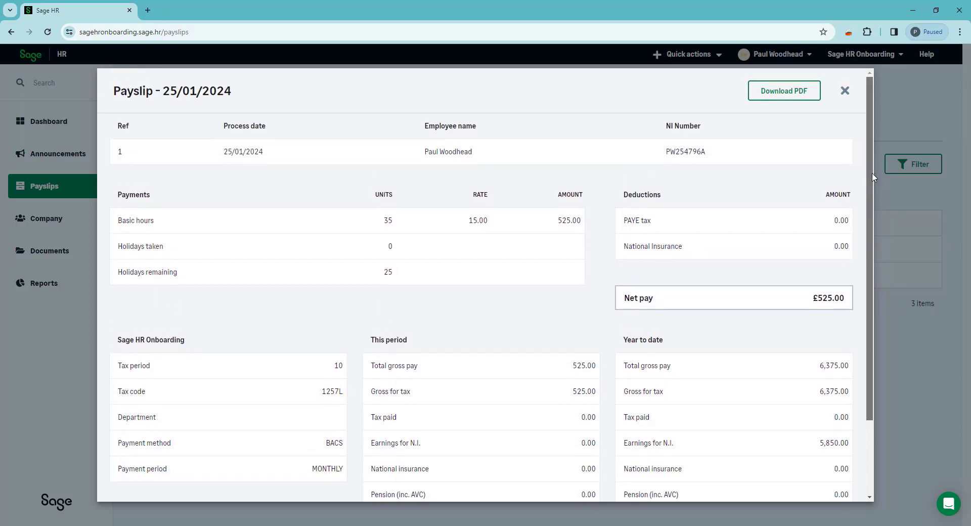
{"action": "left_click", "coordinate": [894, 124]}
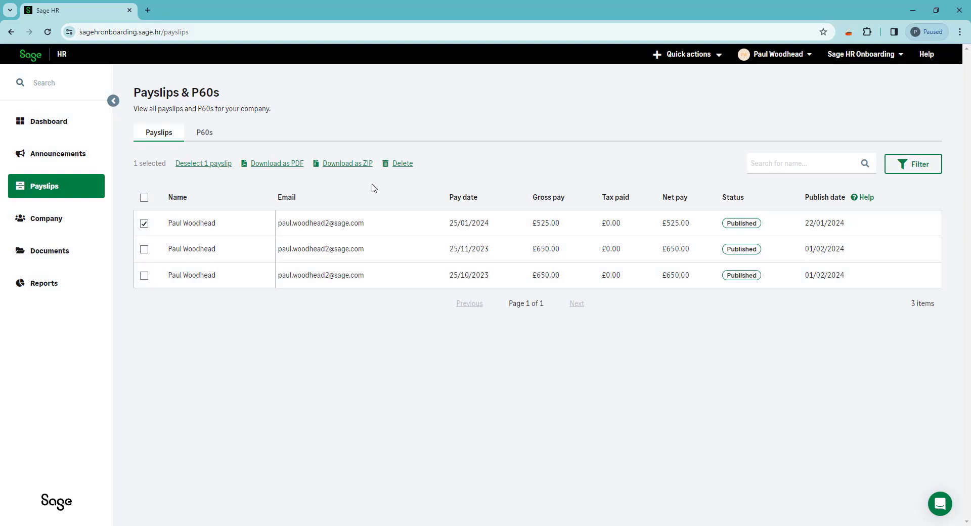
{"action": "left_click", "coordinate": [277, 163]}
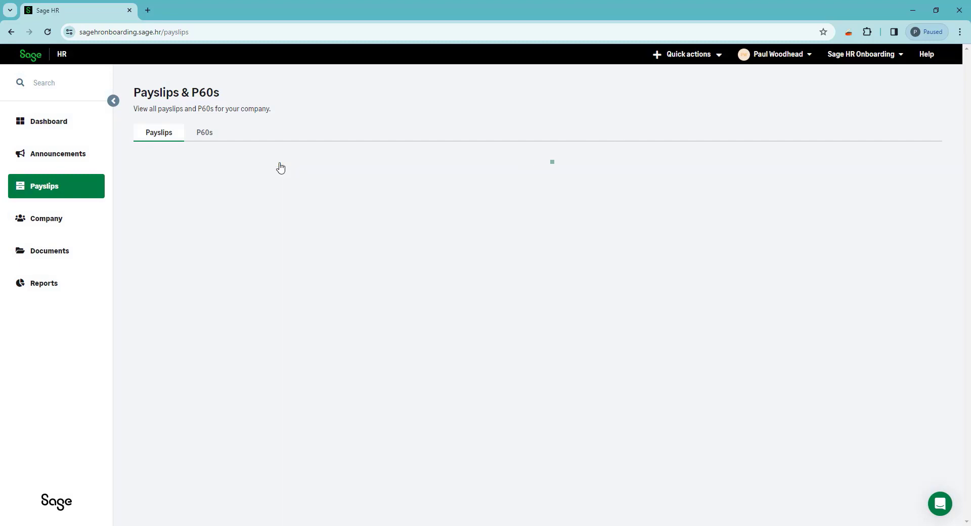